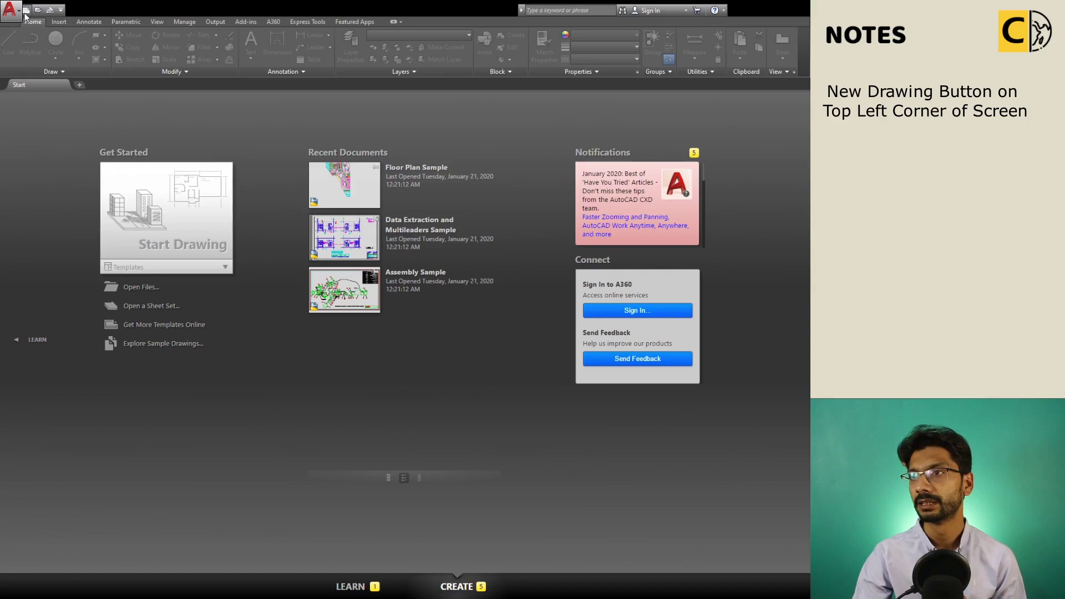
- Create the new blank drawing Drawing5 from the acad.dwt template
left_click(125, 174)
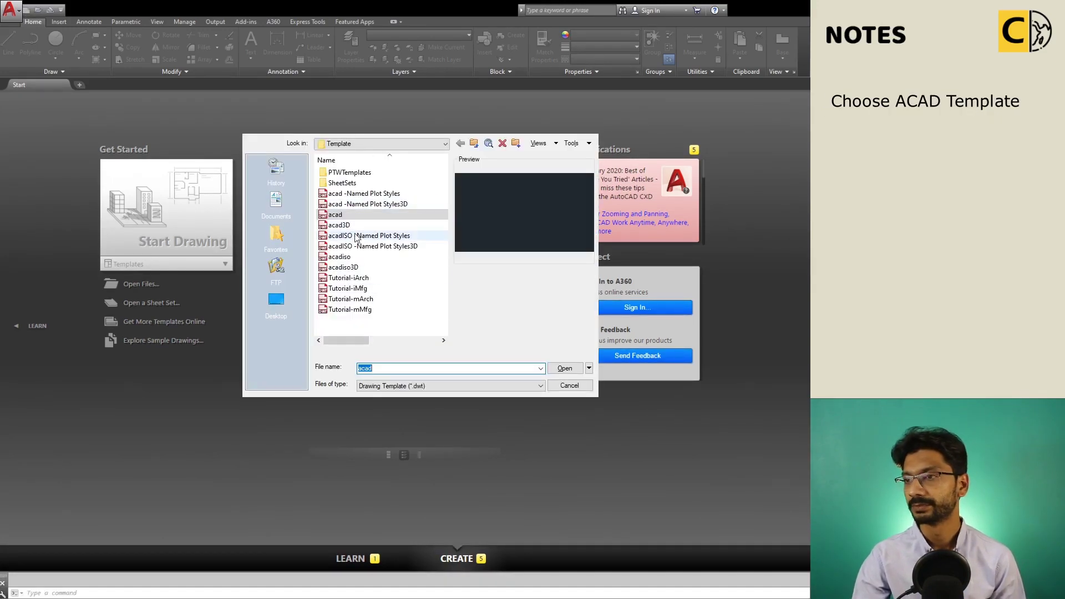
left_click(356, 225)
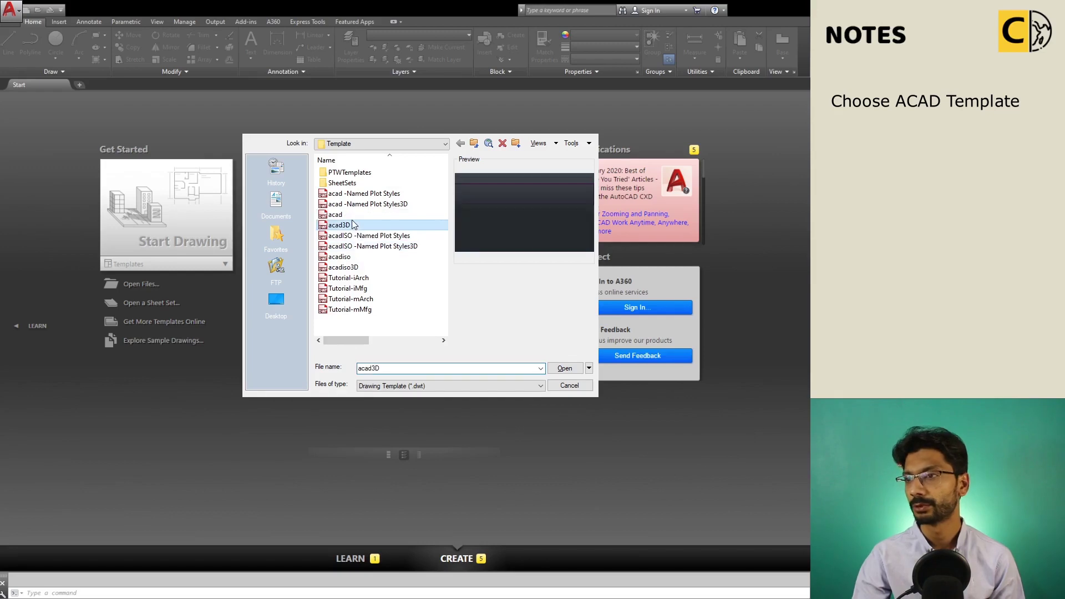
left_click(353, 215)
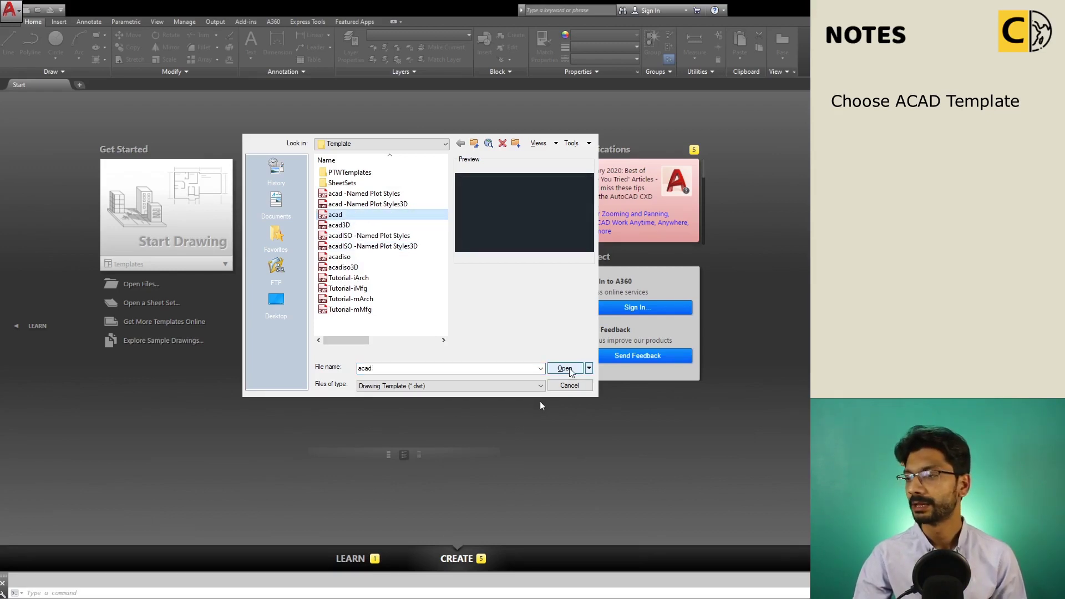
left_click(571, 372)
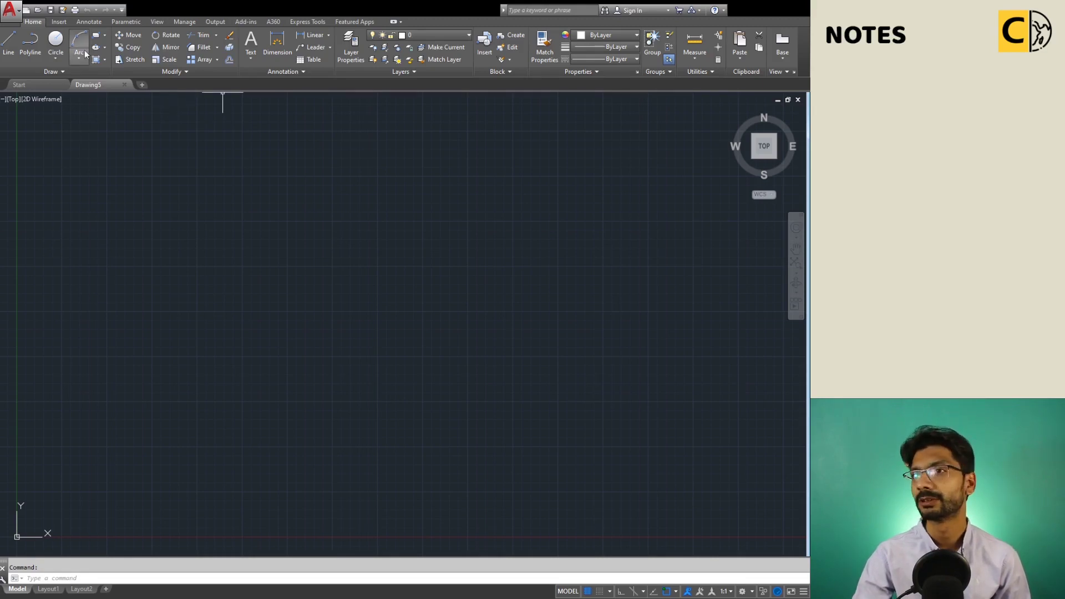
left_click(59, 21)
left_click(125, 22)
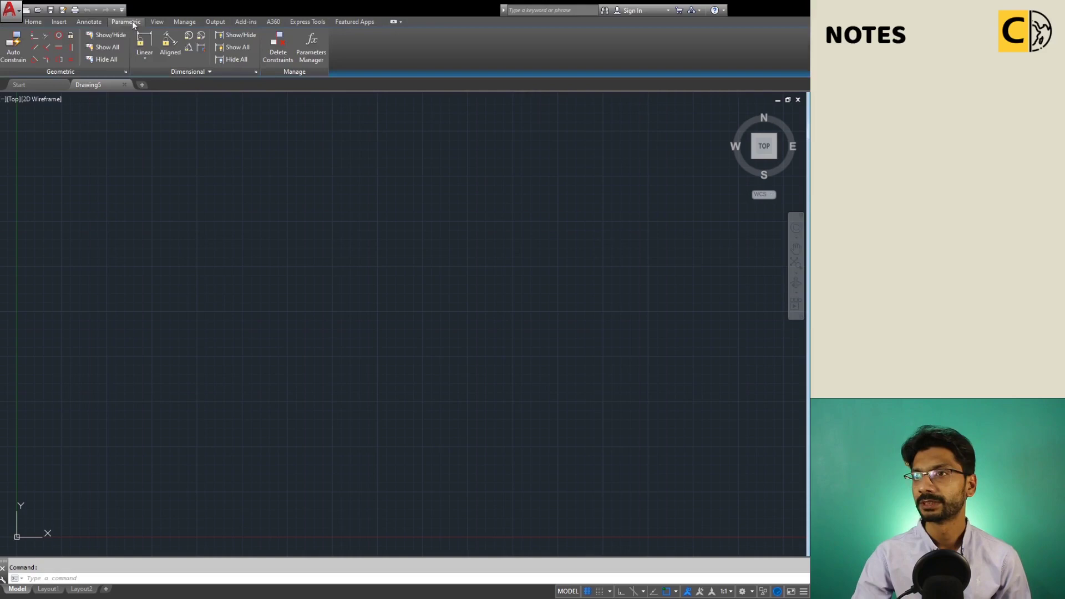
left_click(34, 22)
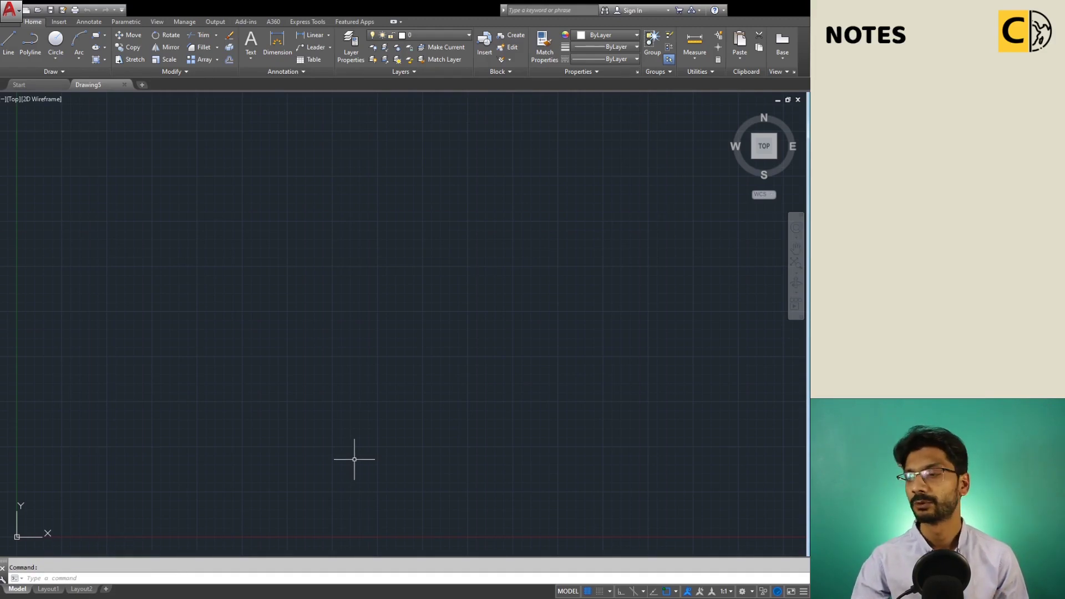
- Switch Drawing5's background grid off with F7 and the status-bar Grid button
key("F7")
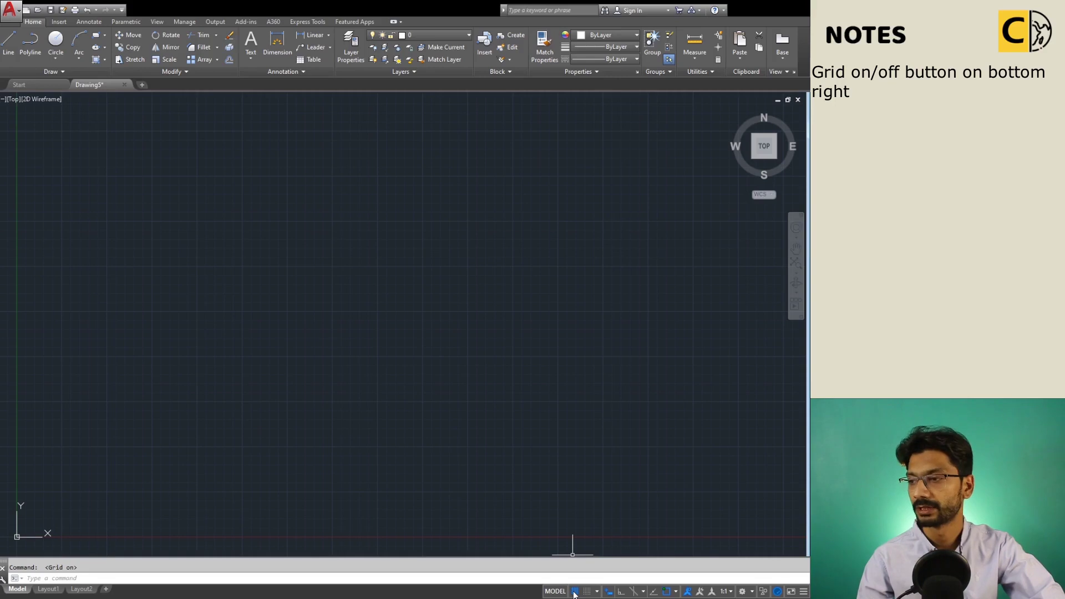
left_click(574, 592)
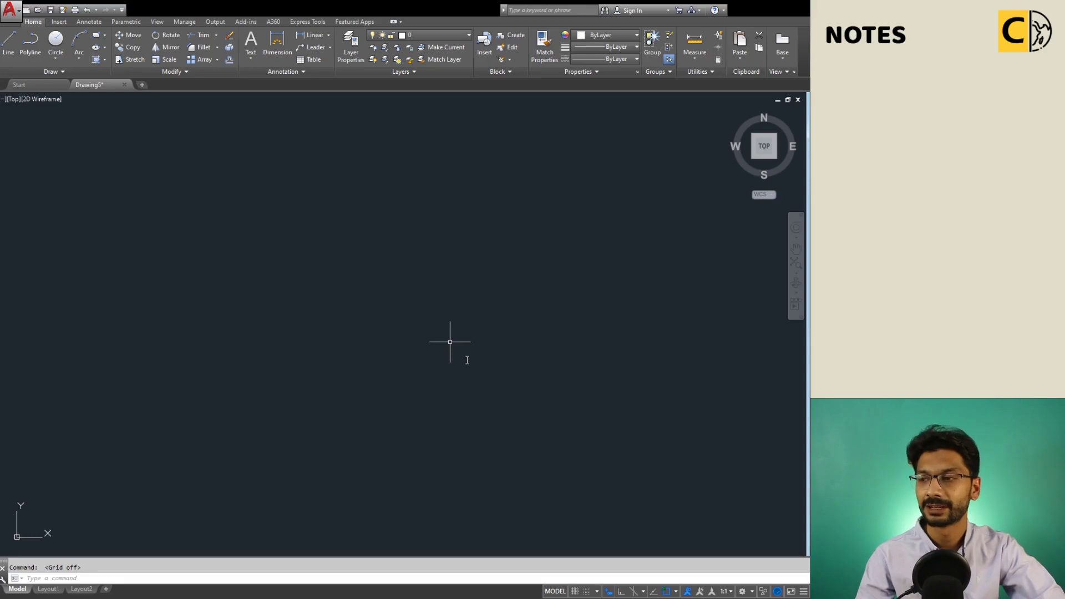
key("Escape")
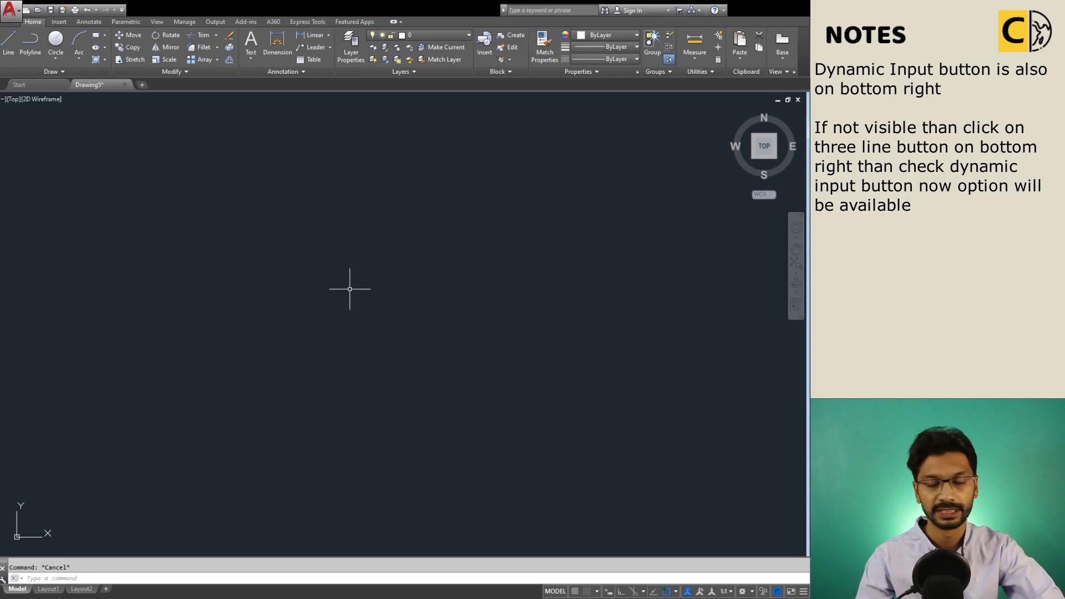
type("z")
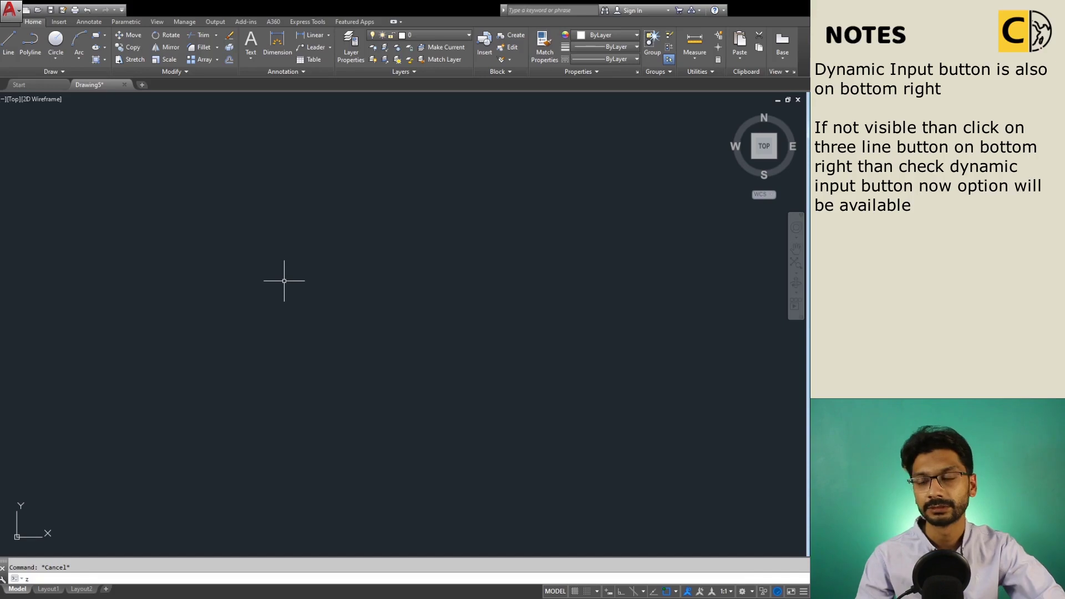
- Cancel the stray zoom command before entering OP
key("Escape")
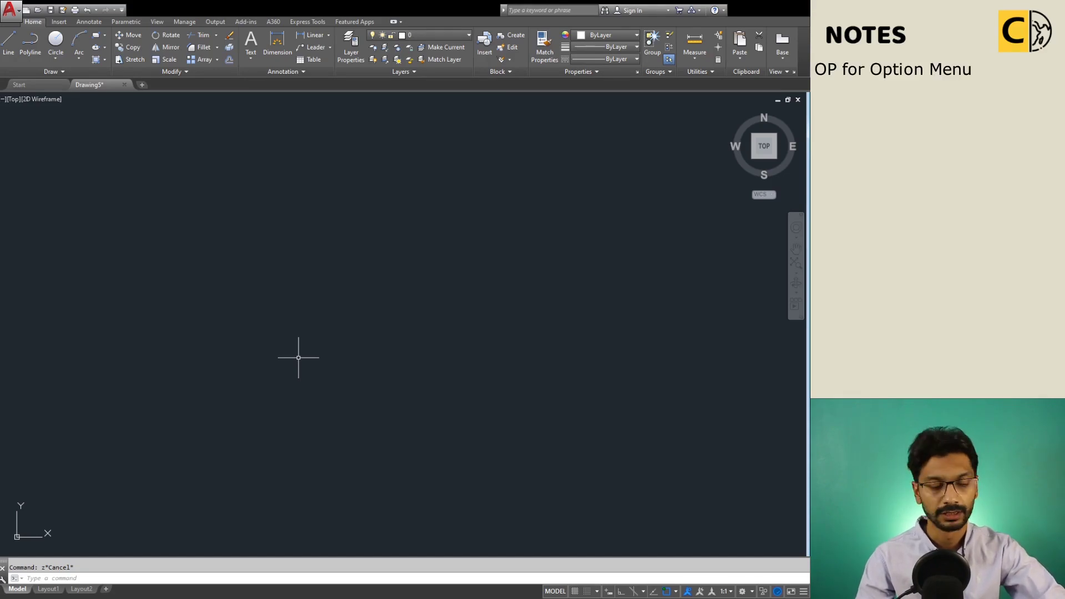
type("op")
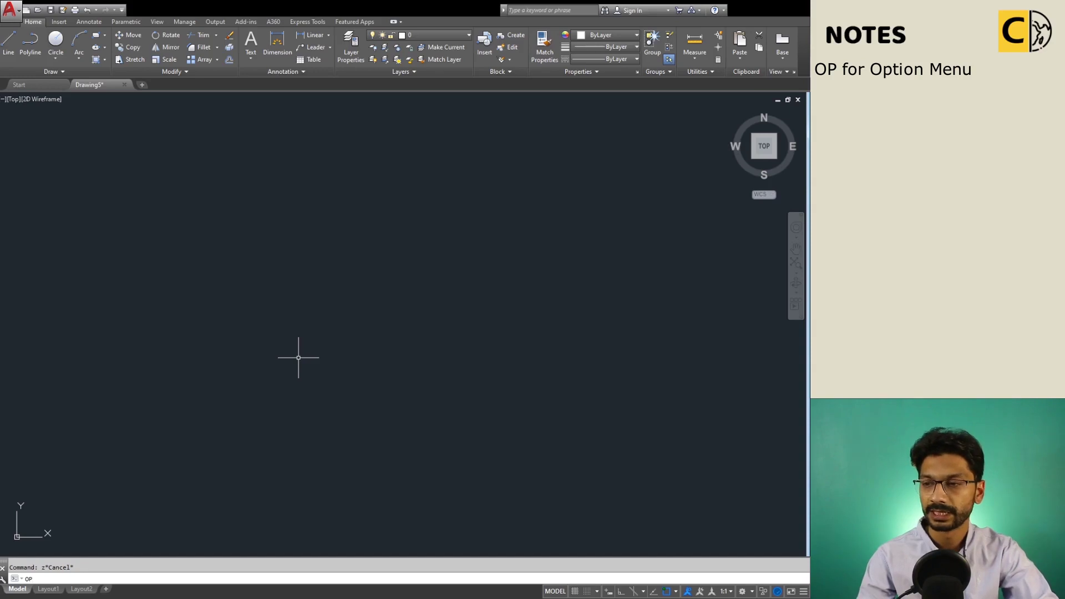
- Run OP and enlarge the crosshair size on the Display tab
key("Return")
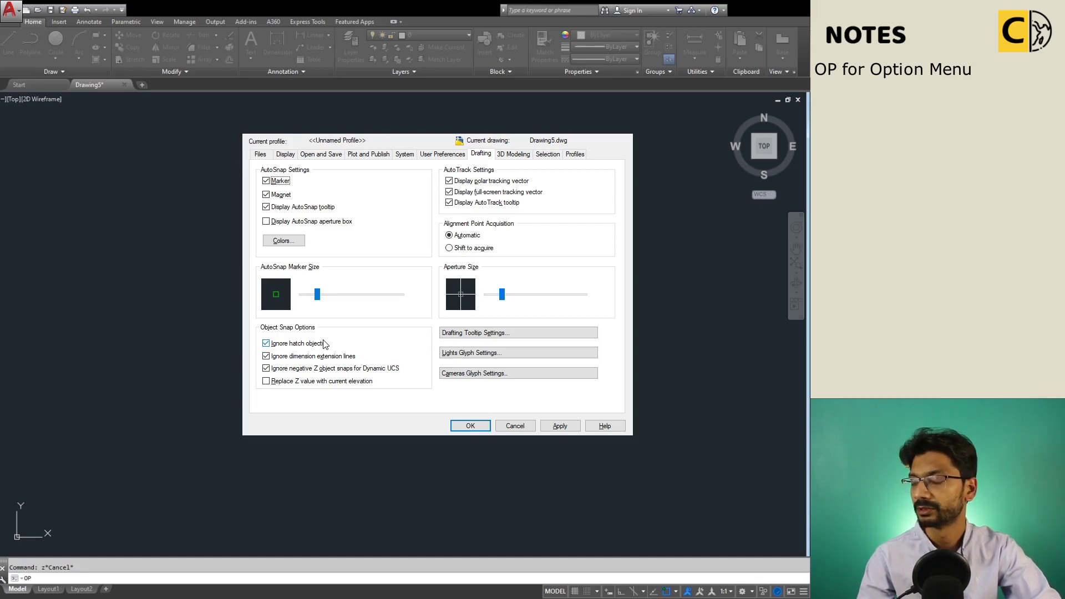
left_click(285, 154)
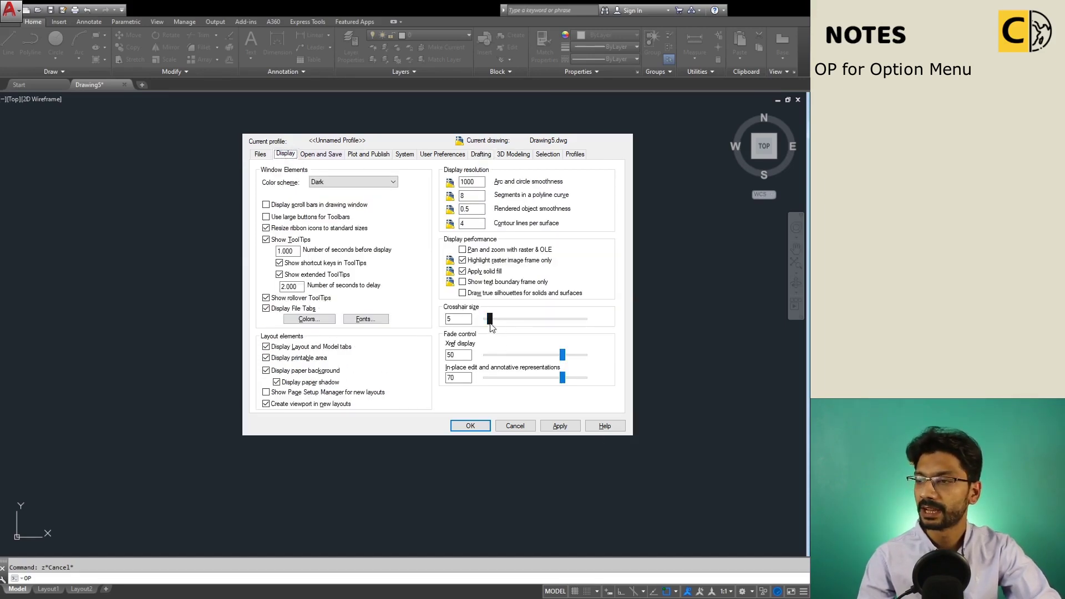
left_click_drag(490, 319, 585, 329)
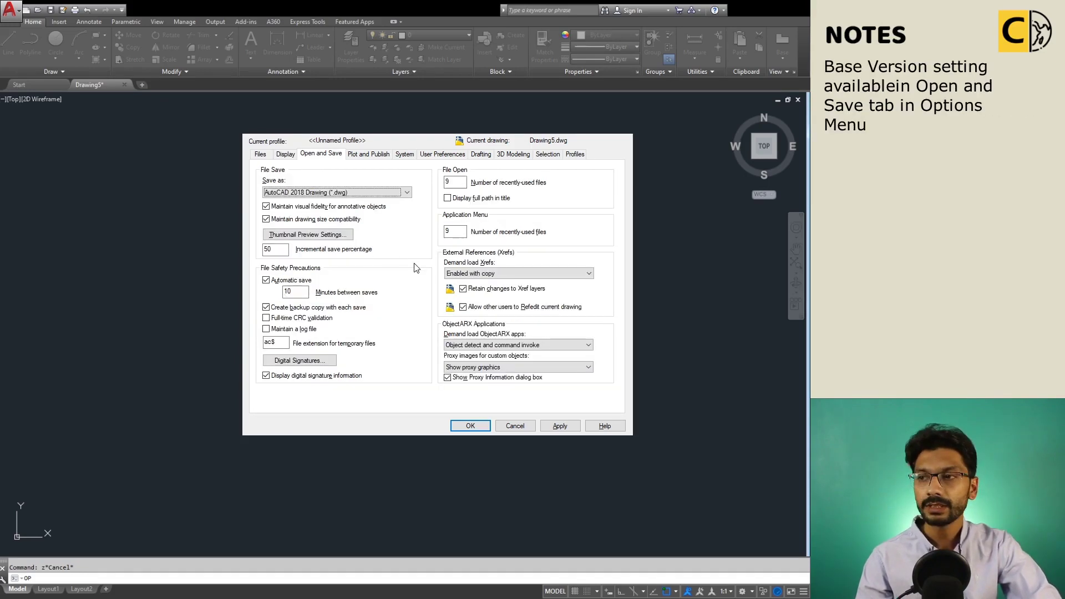
- Set the default save format to AutoCAD 2010/LT2010 Drawing (*.dwg)
left_click(332, 158)
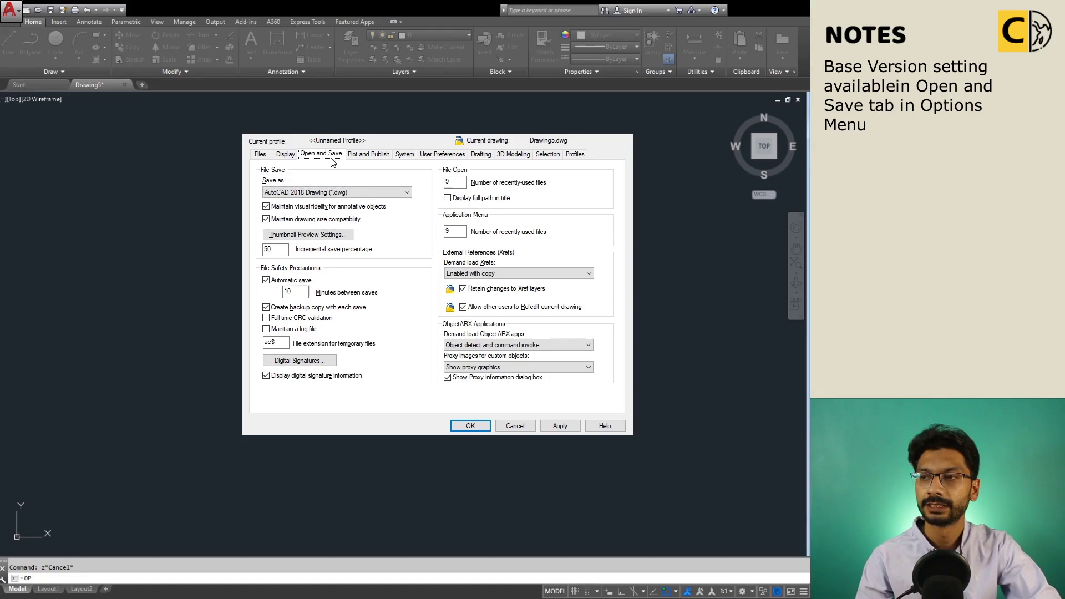
left_click(373, 197)
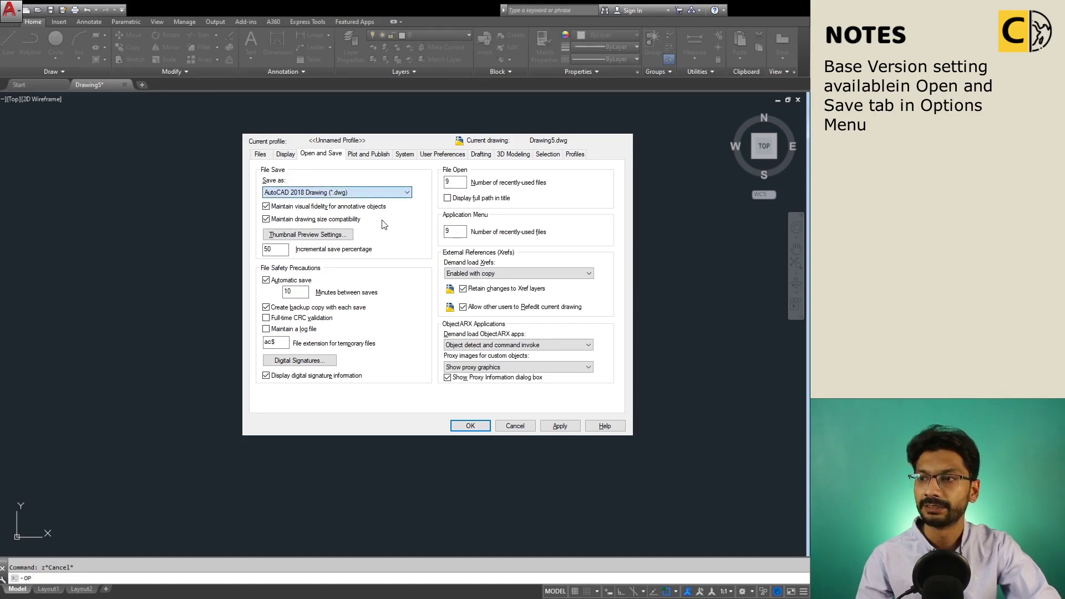
key("Down")
key("Down")
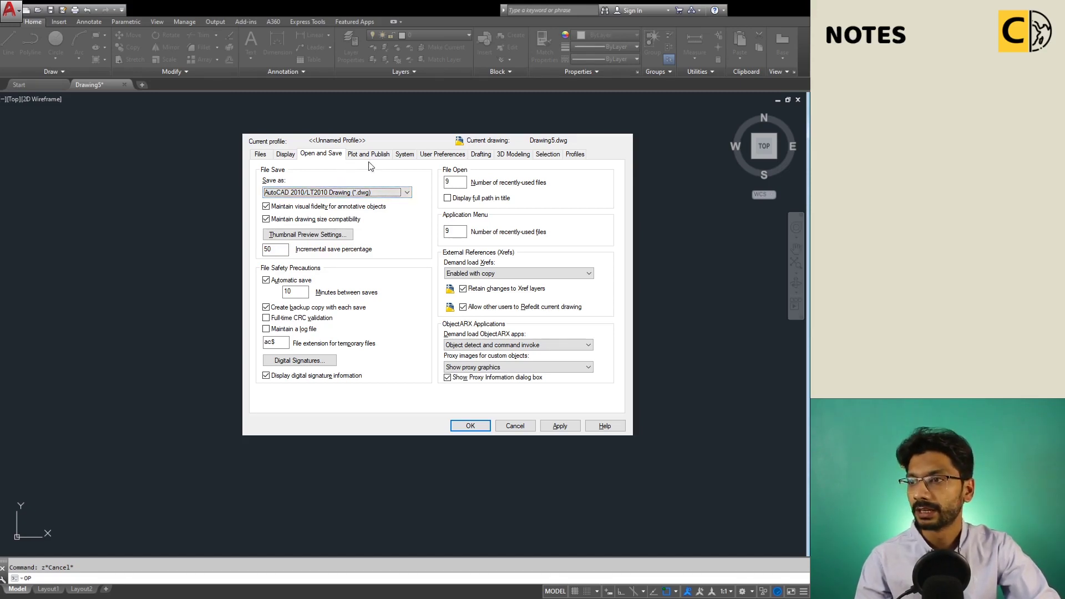
- Enlarge the AutoSnap marker and the object snap aperture on the Drafting tab
left_click(483, 155)
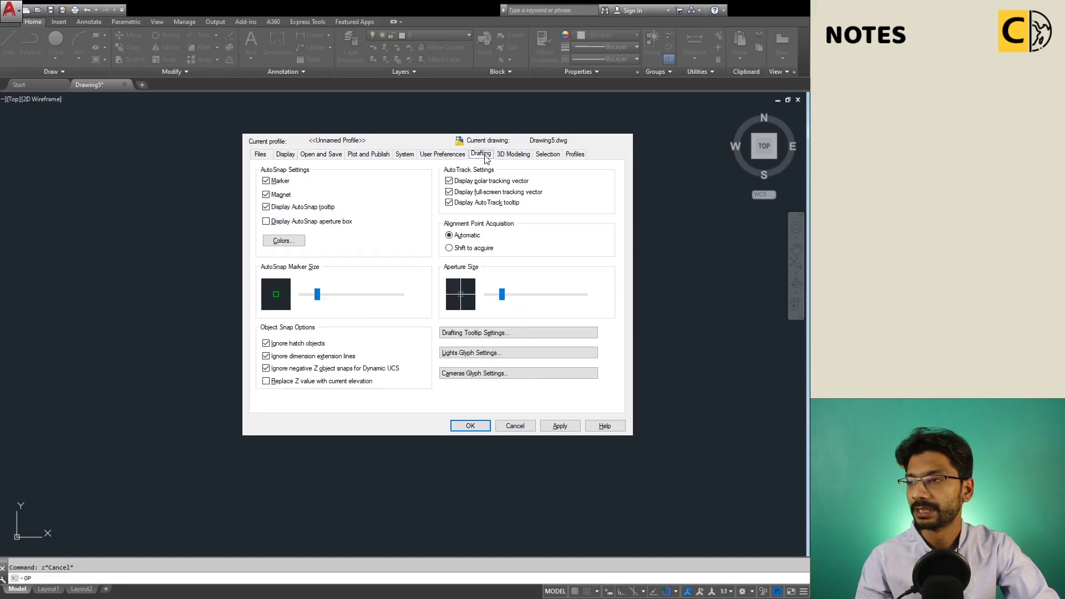
left_click_drag(317, 295, 345, 295)
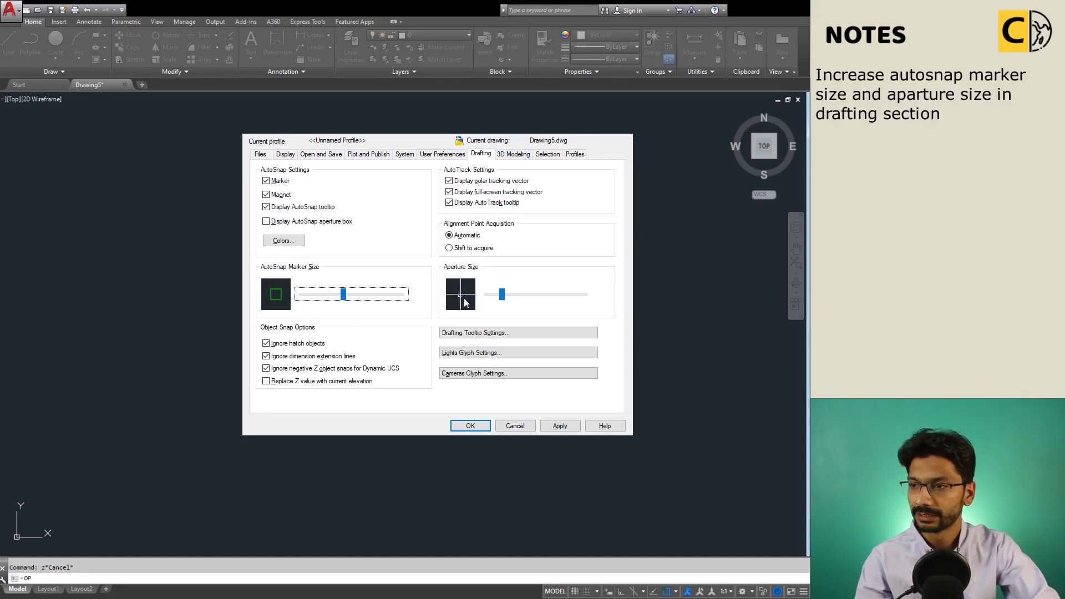
left_click(503, 297)
left_click_drag(505, 298, 526, 300)
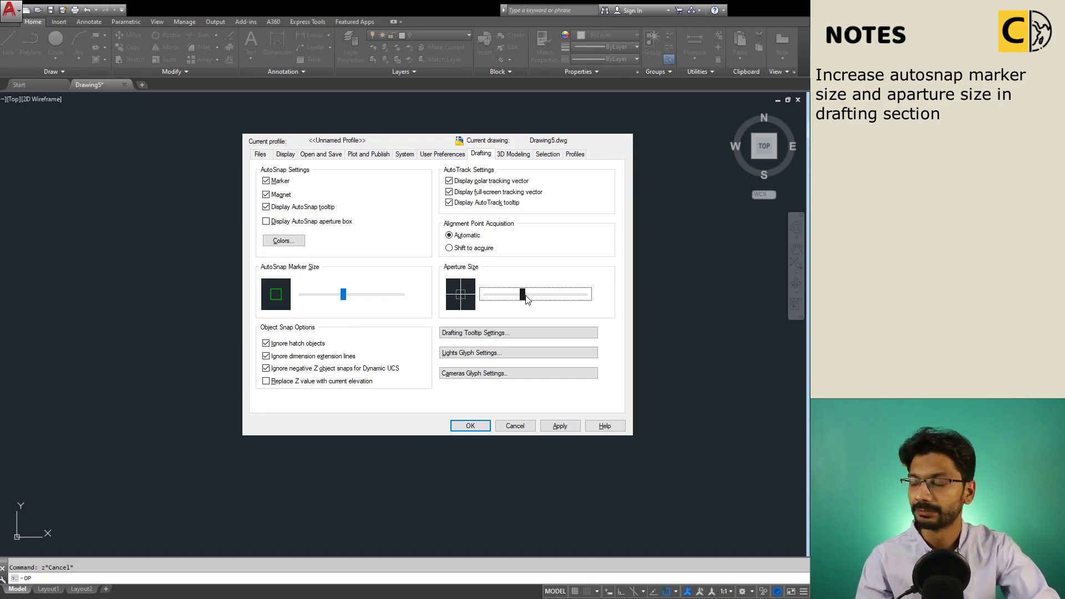
- Enlarge the pickbox and grip sizes on the Selection tab and apply the changes
left_click(548, 154)
left_click_drag(316, 191, 340, 195)
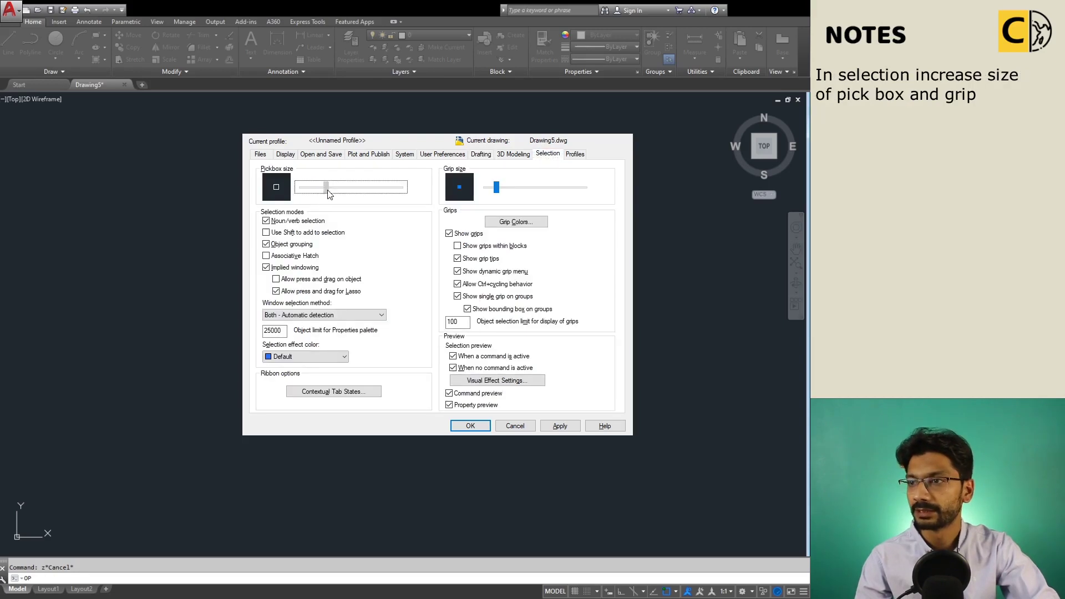
left_click_drag(496, 188, 517, 190)
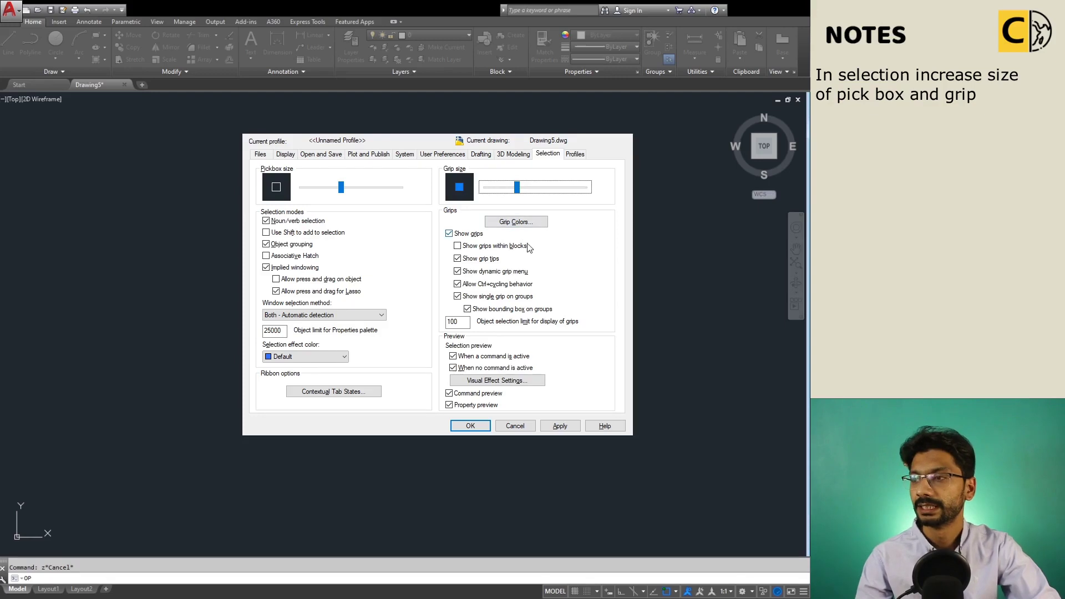
left_click(560, 426)
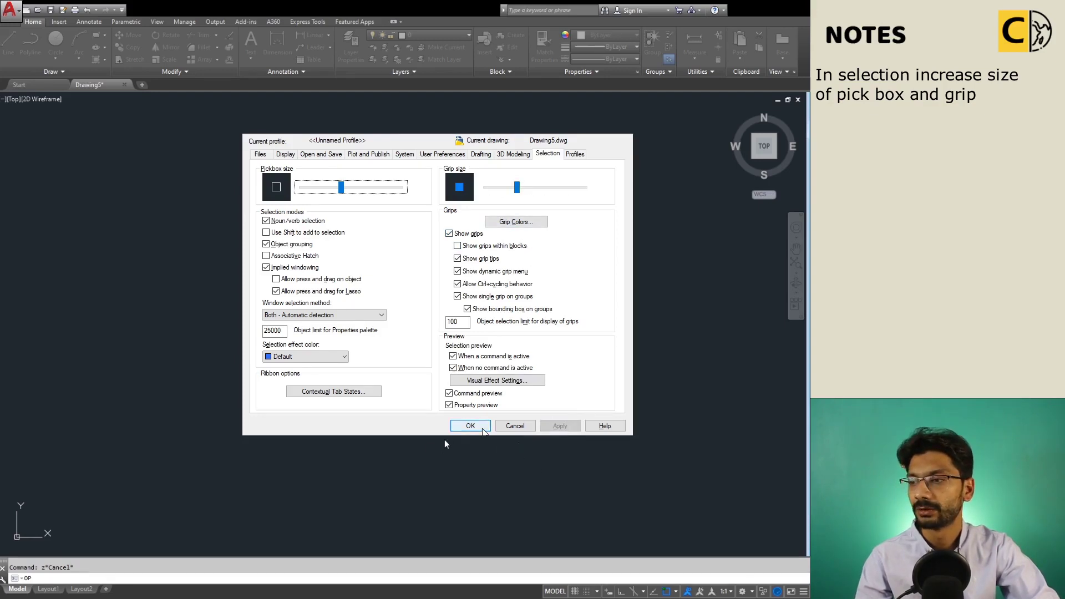
- Accept the options with OK and return to Drawing5's model space
left_click(480, 425)
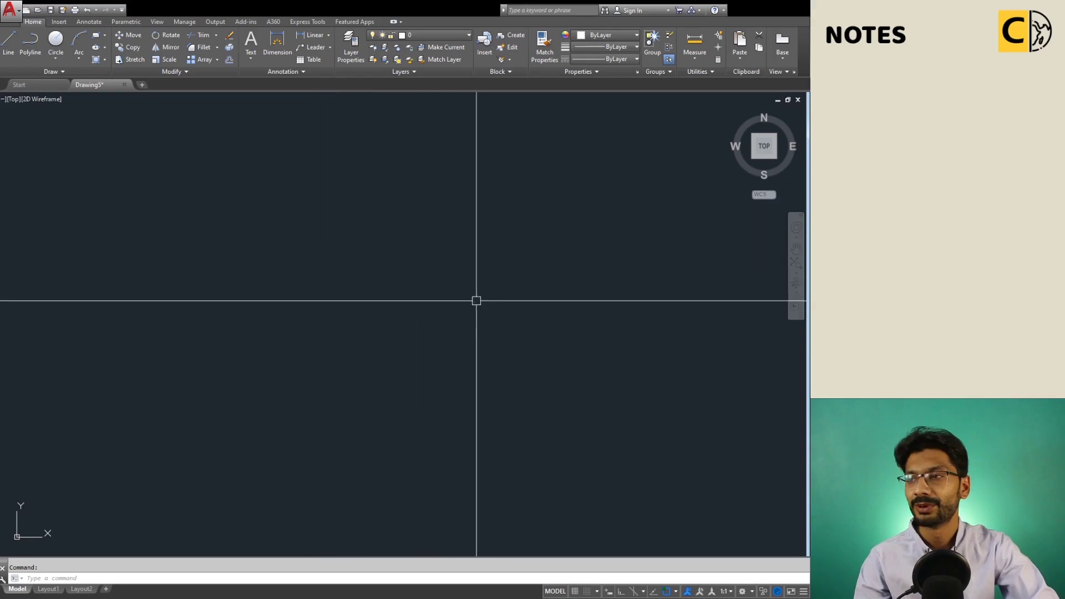